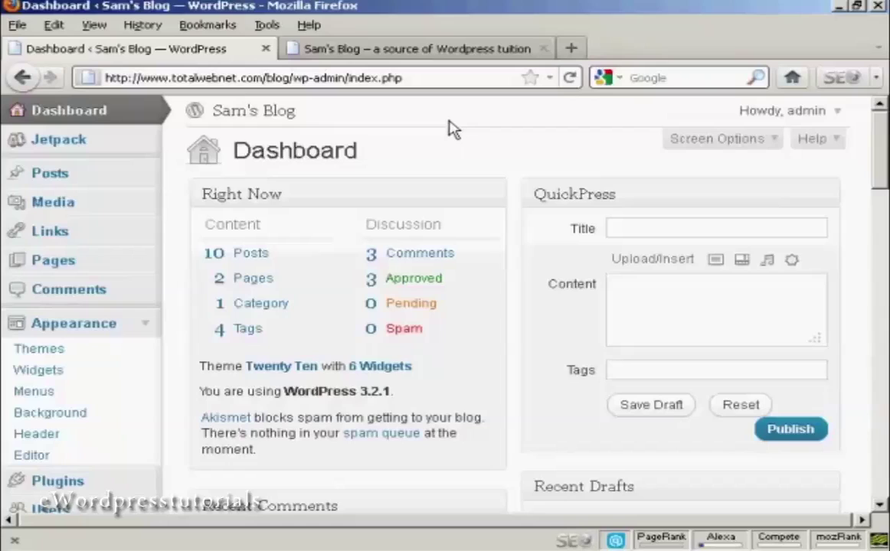
Step: Check the blog, then open Appearance > Background and scroll to the Color option
click(464, 55)
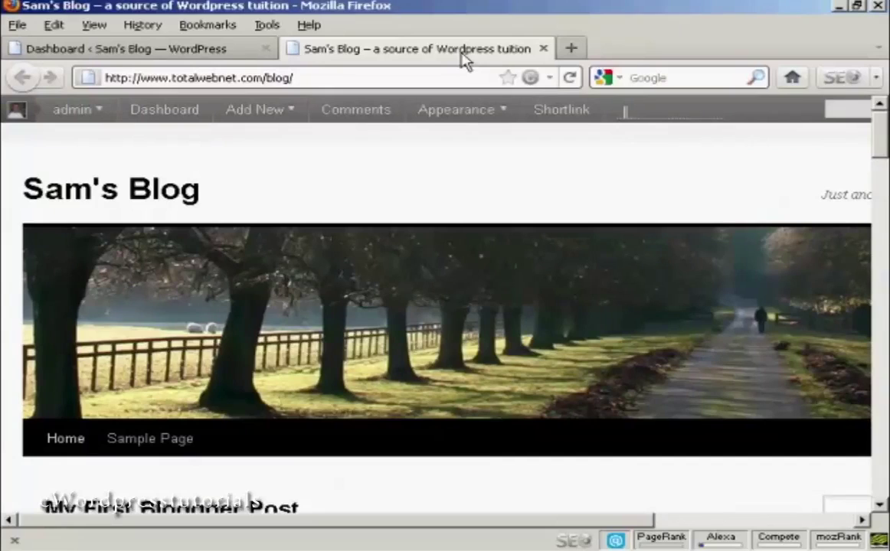
click(207, 51)
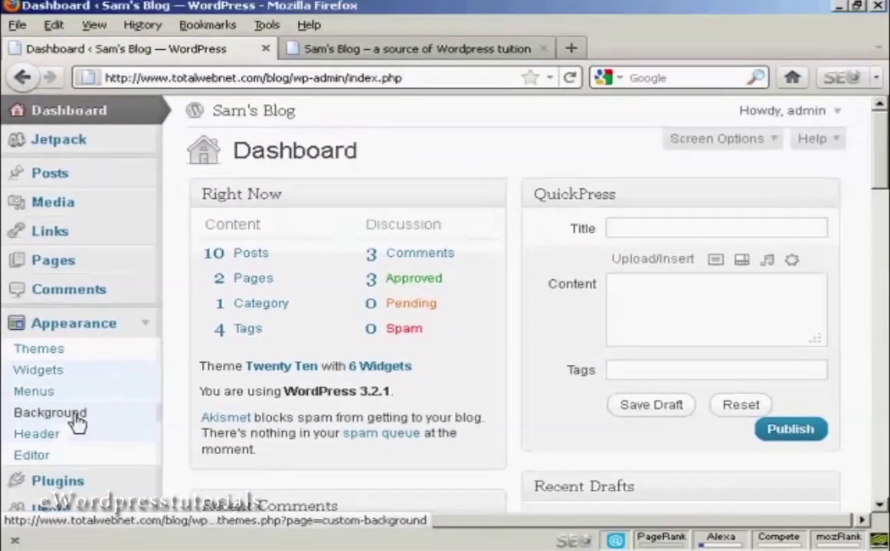
click(68, 419)
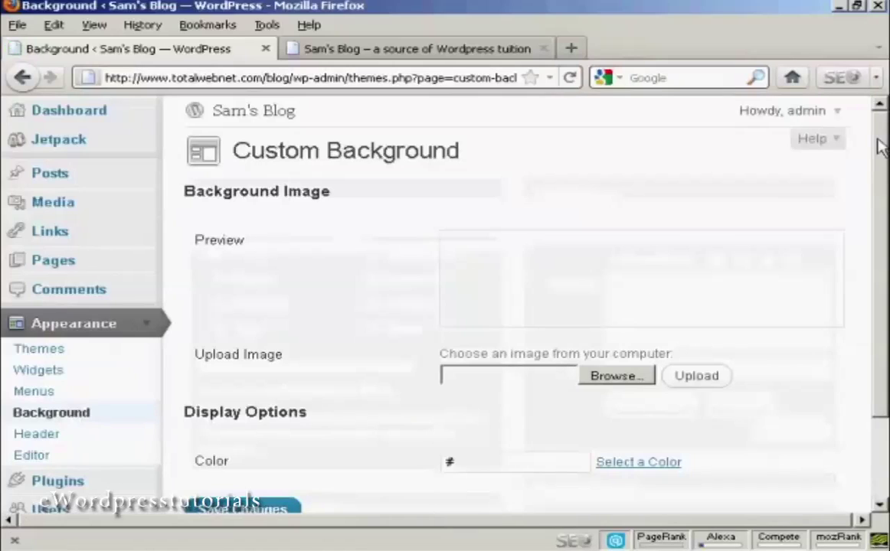
drag(880, 143, 879, 226)
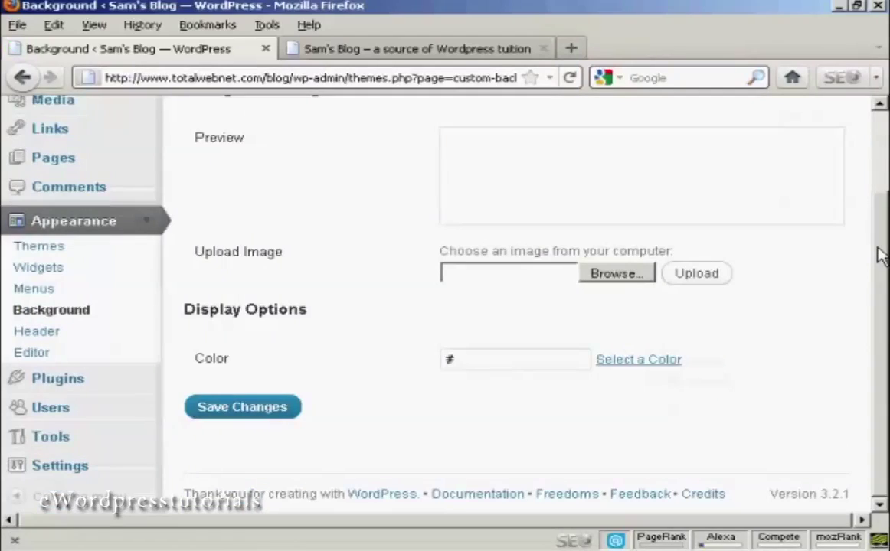
mouse_move(879, 233)
mouse_down()
mouse_move(879, 222)
mouse_move(882, 245)
mouse_up()
Step: Pick and save the orange background colour #df9e12, then view the blog's front page
click(645, 365)
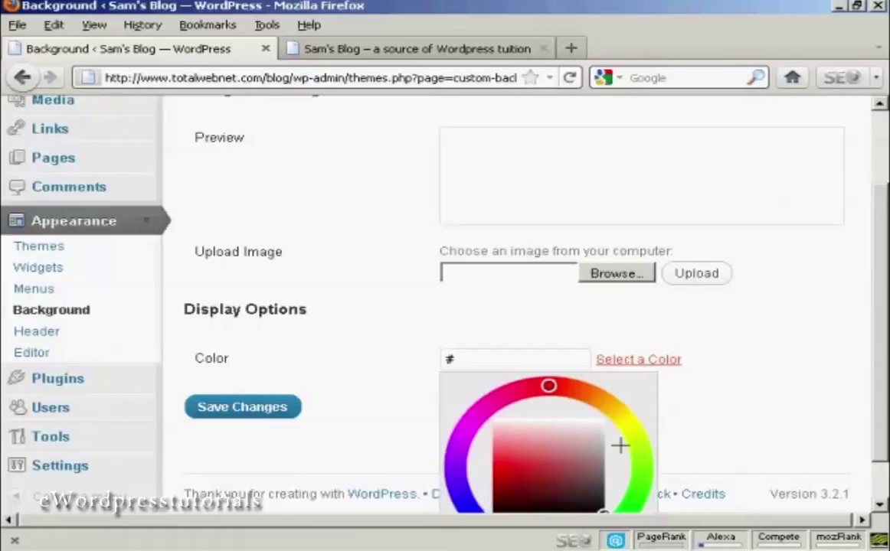
click(609, 406)
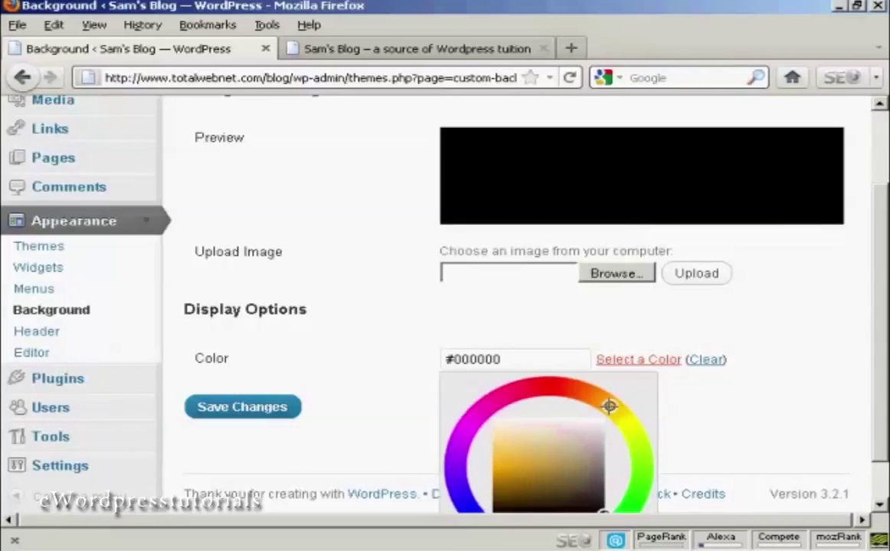
click(510, 470)
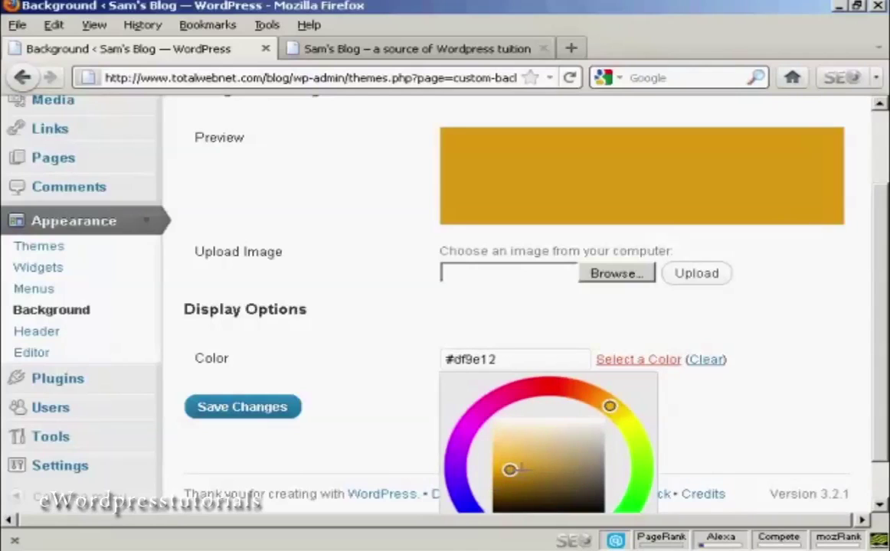
click(653, 411)
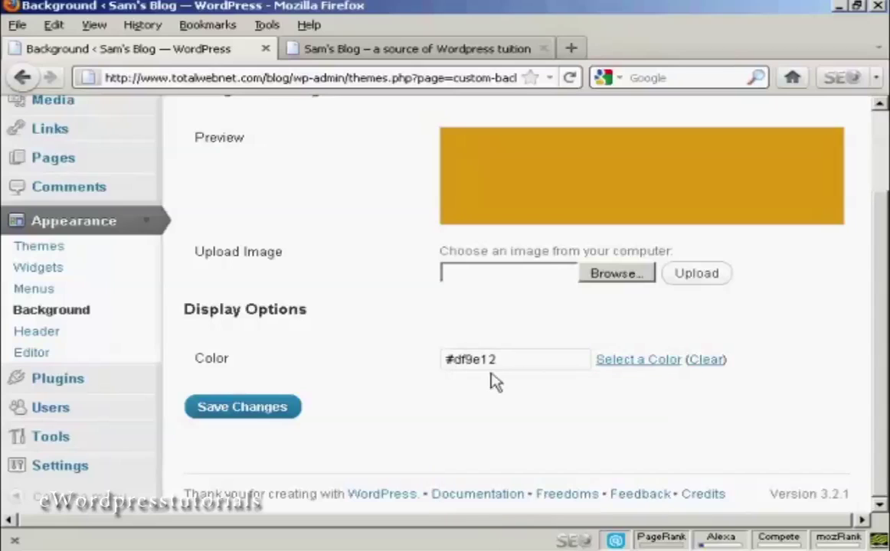
click(246, 414)
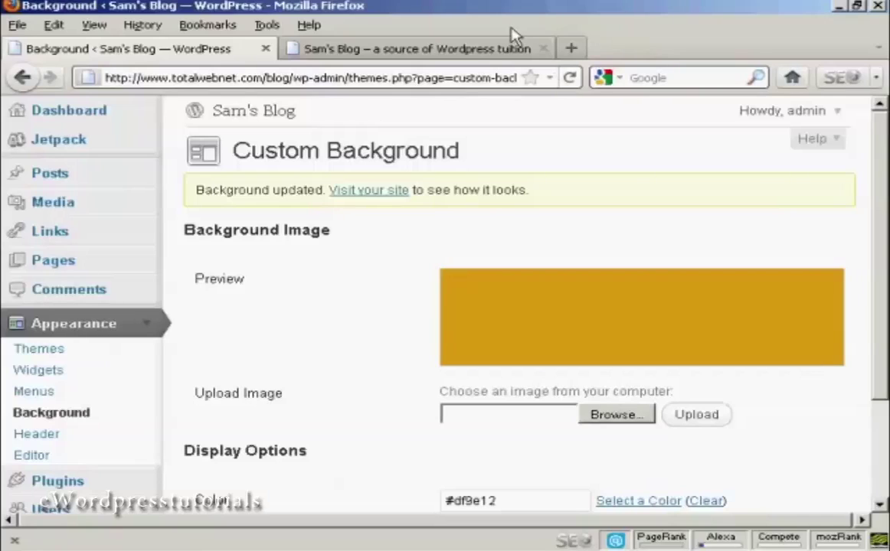
click(438, 57)
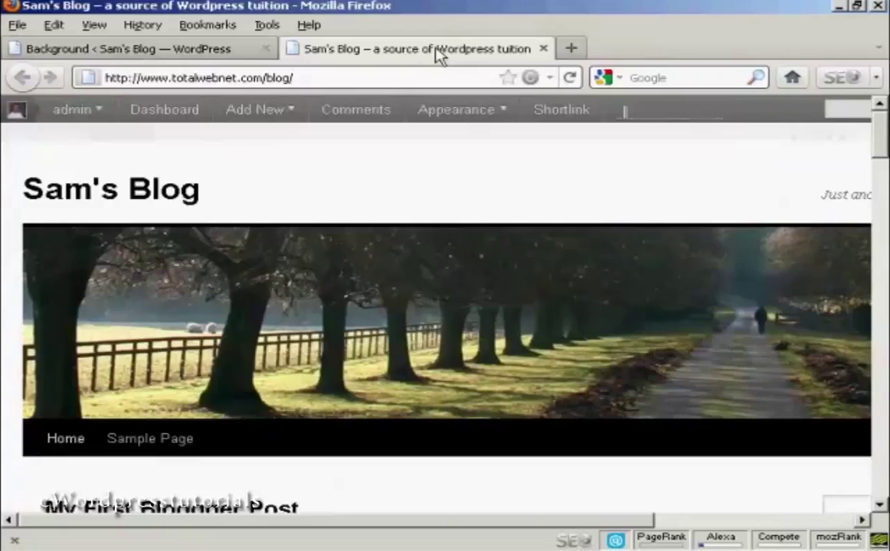
Step: Reload the blog to check the golden band, then go back to Background settings
click(571, 78)
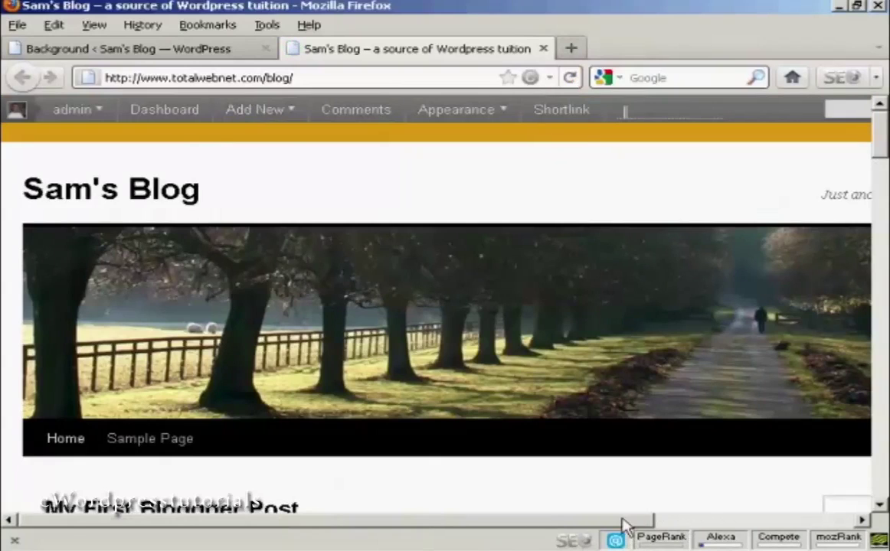
drag(625, 521, 687, 529)
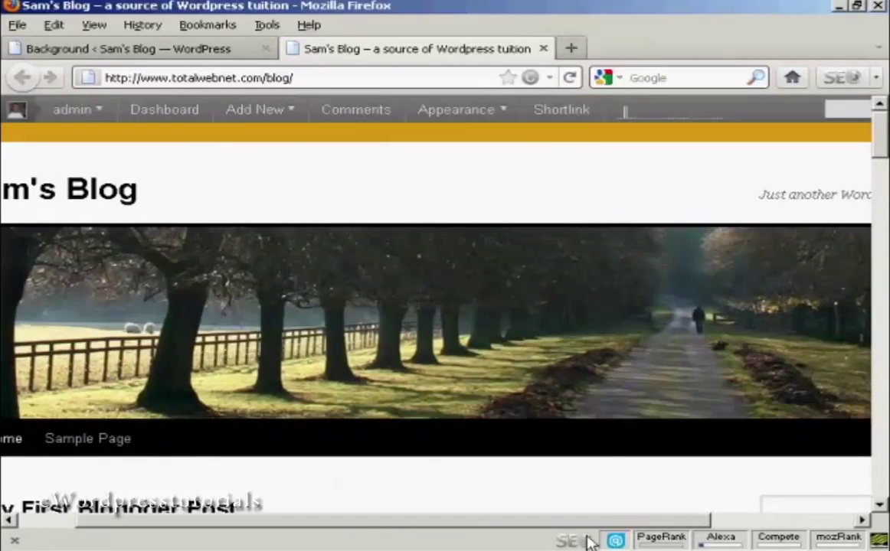
drag(586, 523, 344, 532)
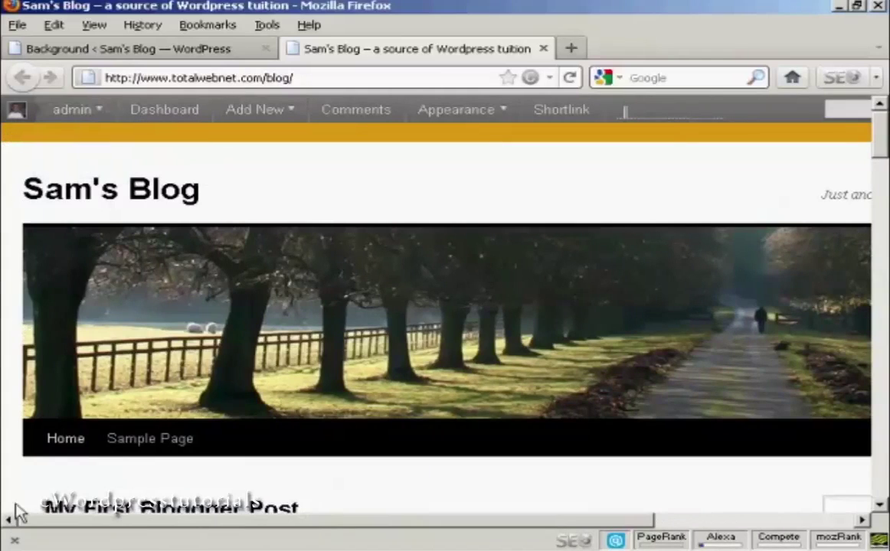
click(176, 54)
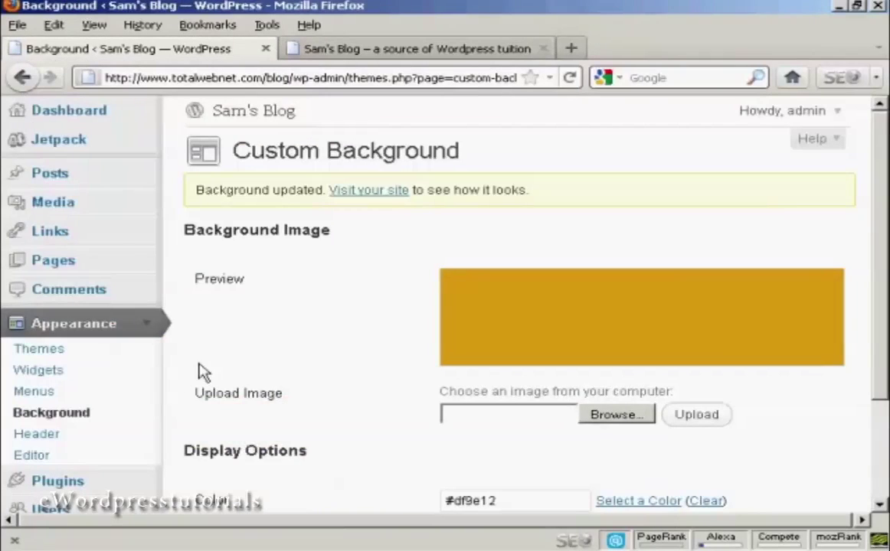
Step: Open Appearance > Header and scroll through the Default Images list
click(39, 443)
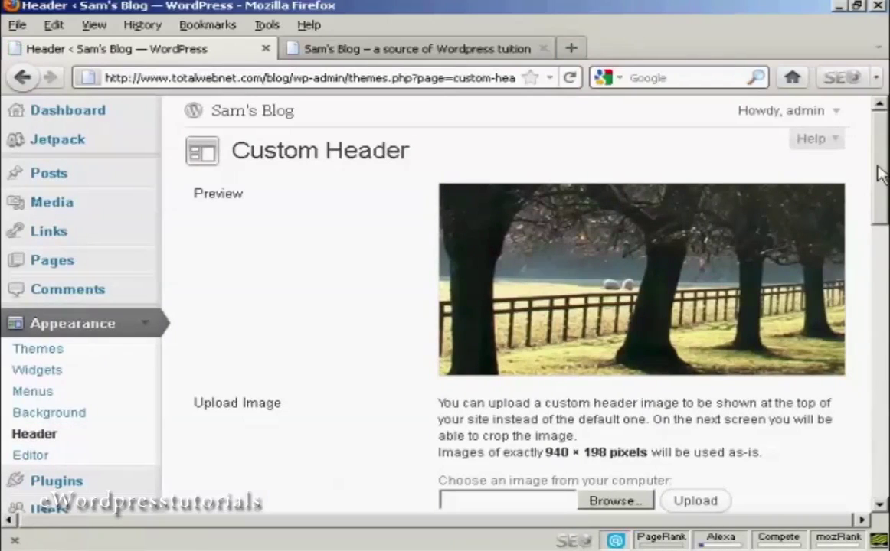
scroll(879, 198, down, 2)
drag(881, 198, 881, 383)
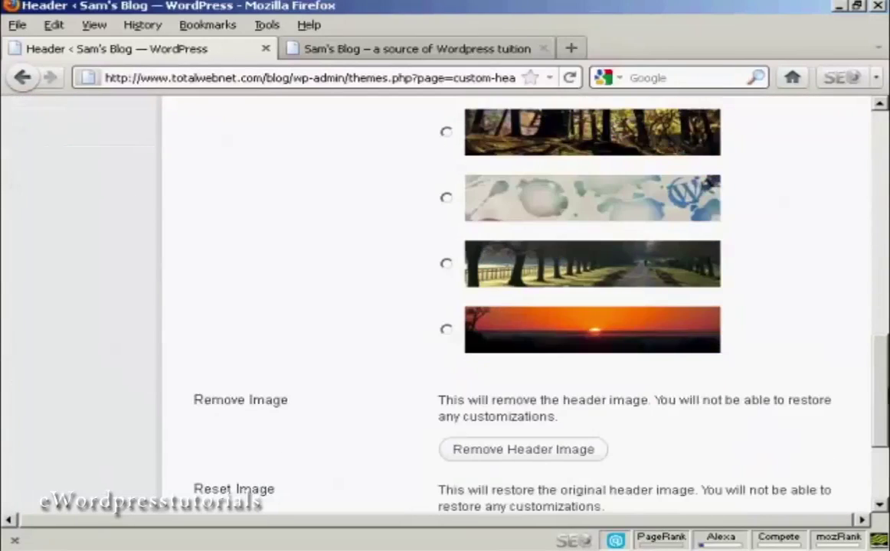
mouse_move(881, 429)
mouse_down()
mouse_move(883, 478)
mouse_move(885, 208)
mouse_up()
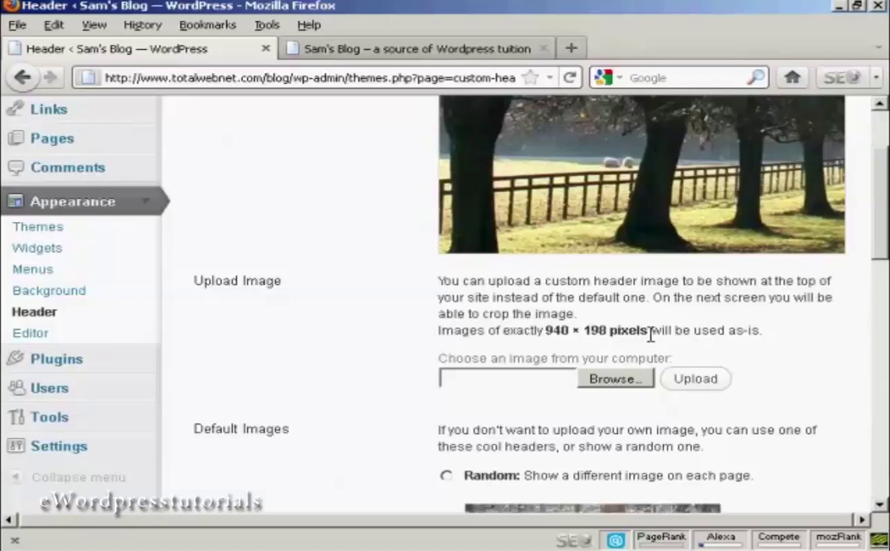
Step: Copy the tree-lined header image from the blog's front page
click(460, 55)
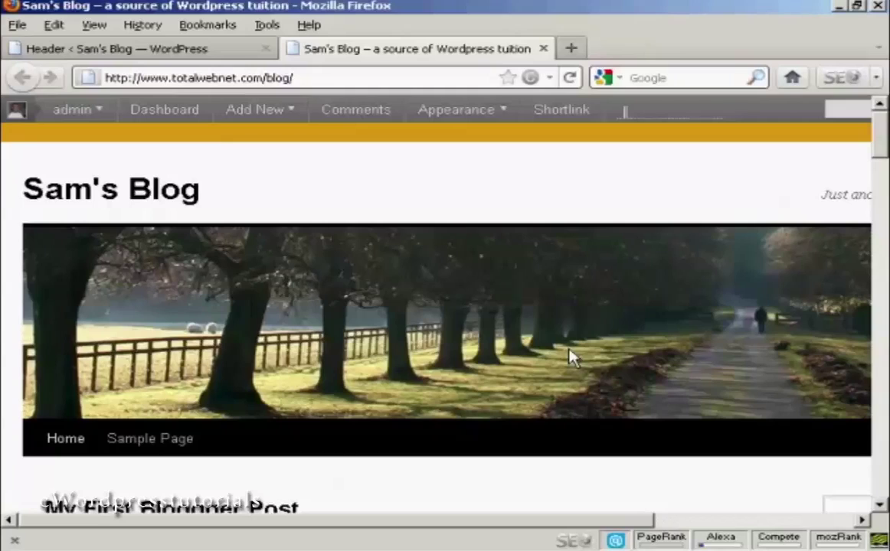
right_click(381, 318)
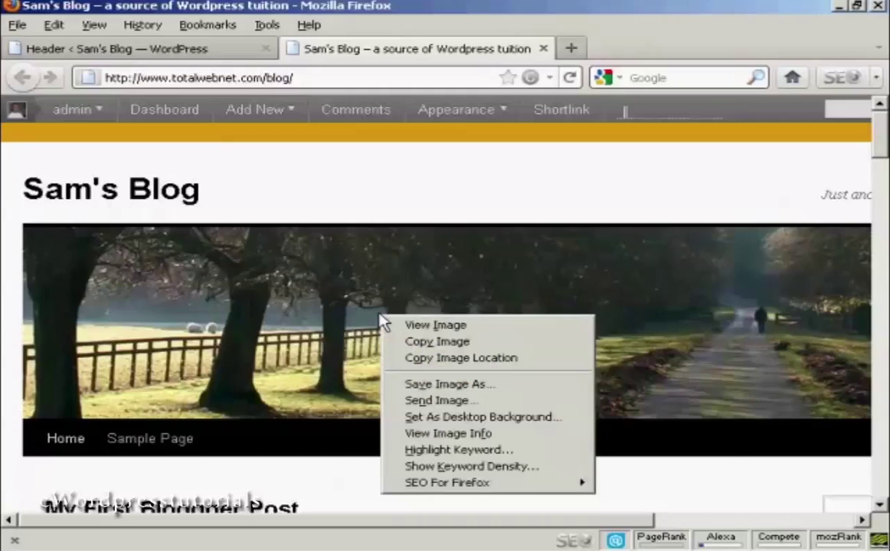
click(459, 345)
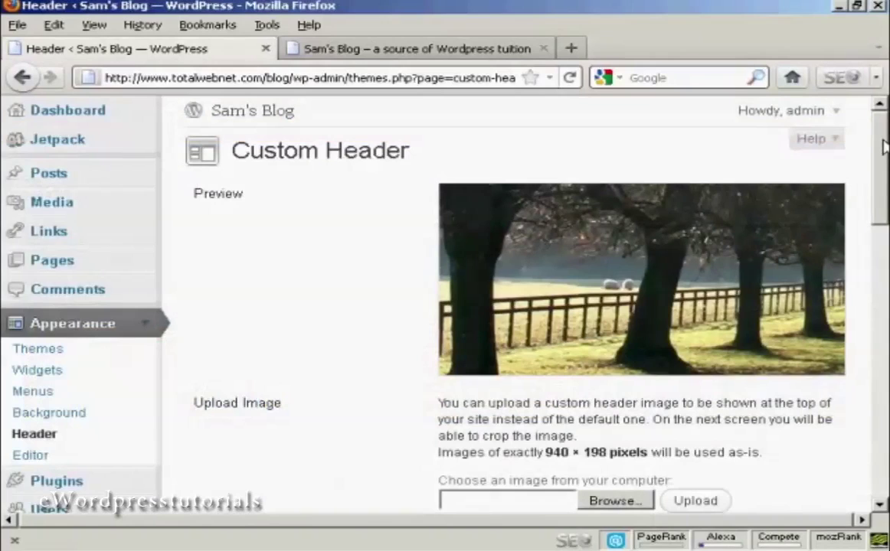
Step: Select and save the forest default header image, then view the blog's front page
drag(883, 146, 883, 329)
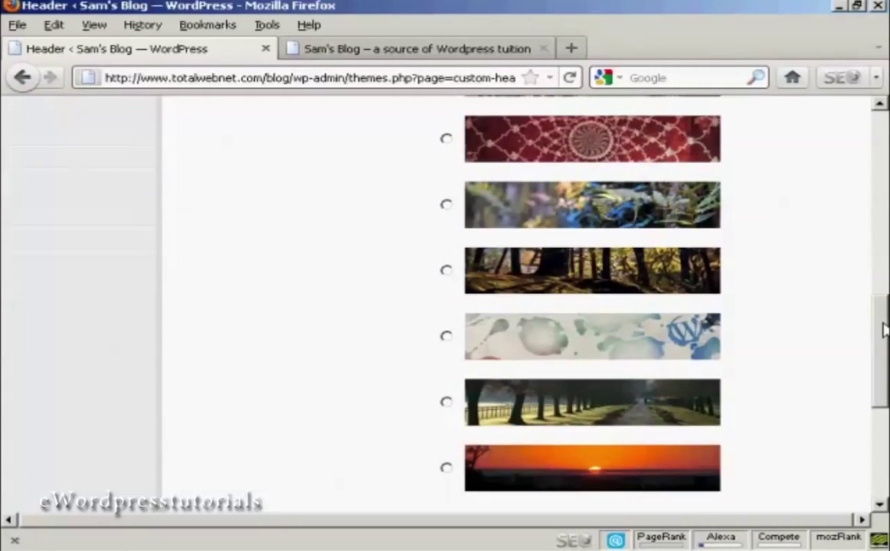
click(445, 271)
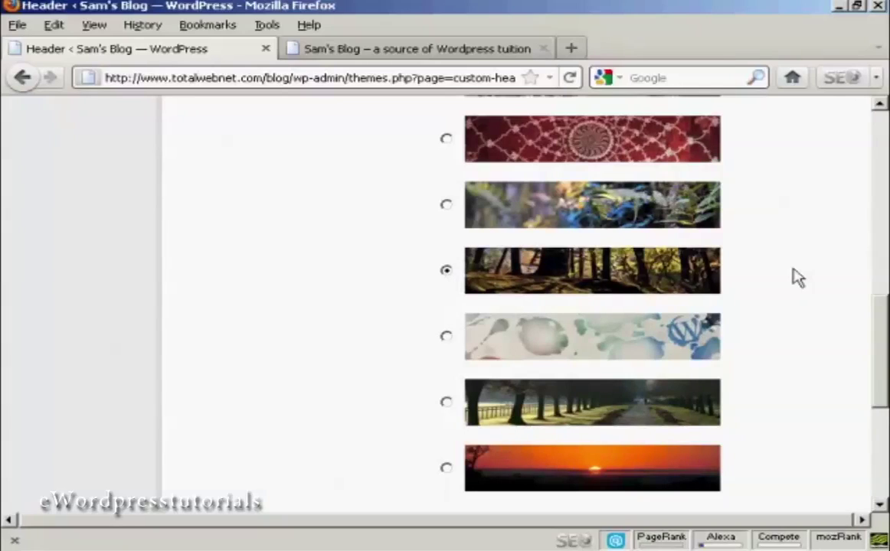
scroll(882, 198, up, 3)
scroll(882, 184, up, 10)
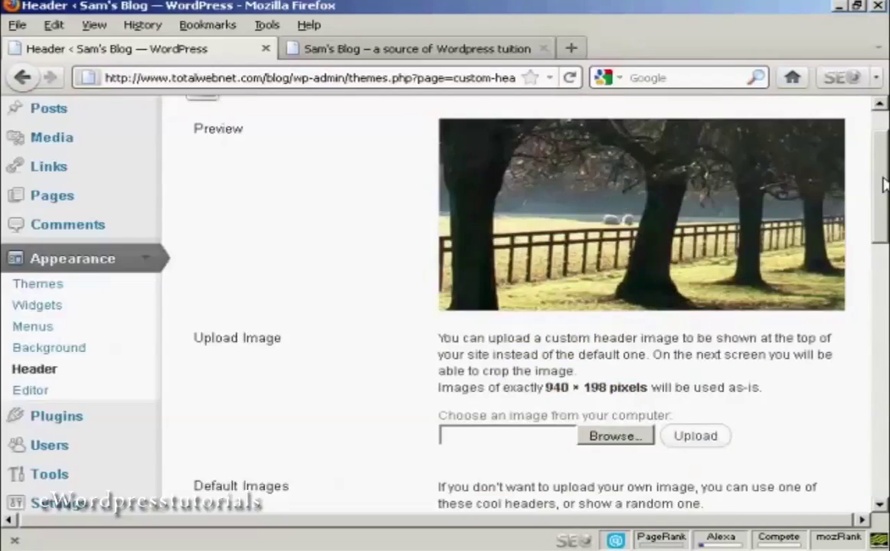
scroll(882, 184, up, 1)
scroll(882, 178, down, 10)
scroll(882, 179, down, 6)
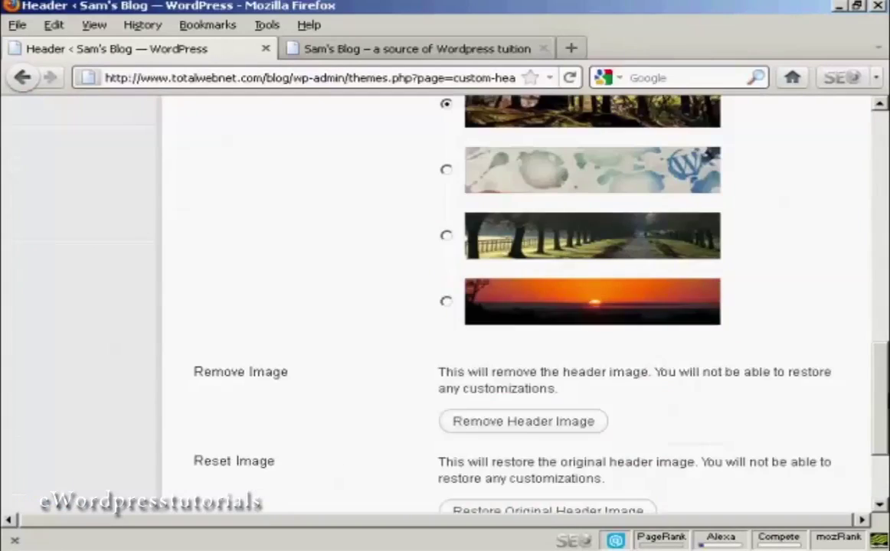
scroll(882, 178, down, 2)
scroll(883, 178, down, 2)
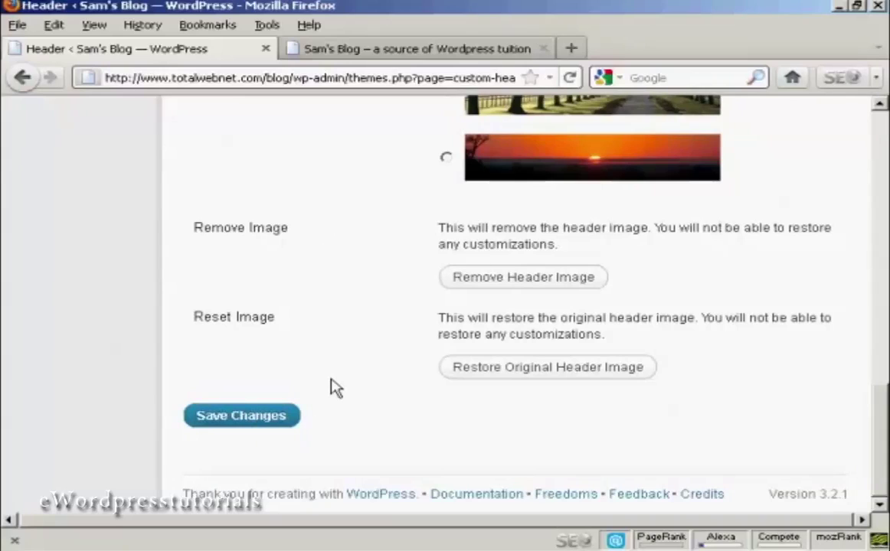
click(249, 425)
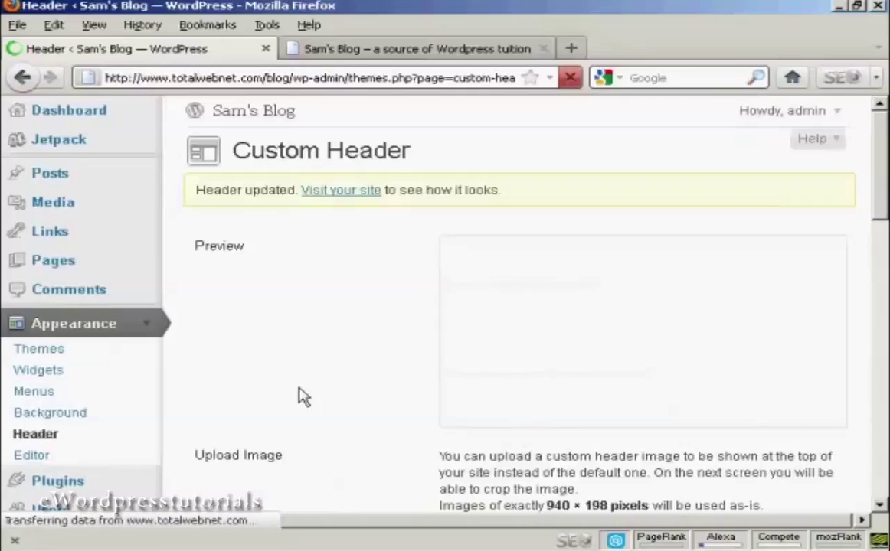
click(433, 51)
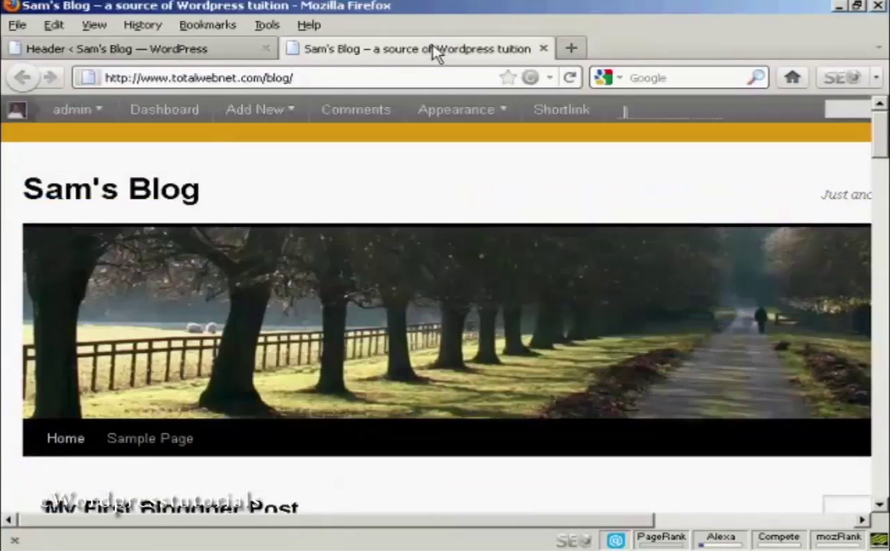
Step: Reload the blog to see the forest header above the orange band
click(569, 77)
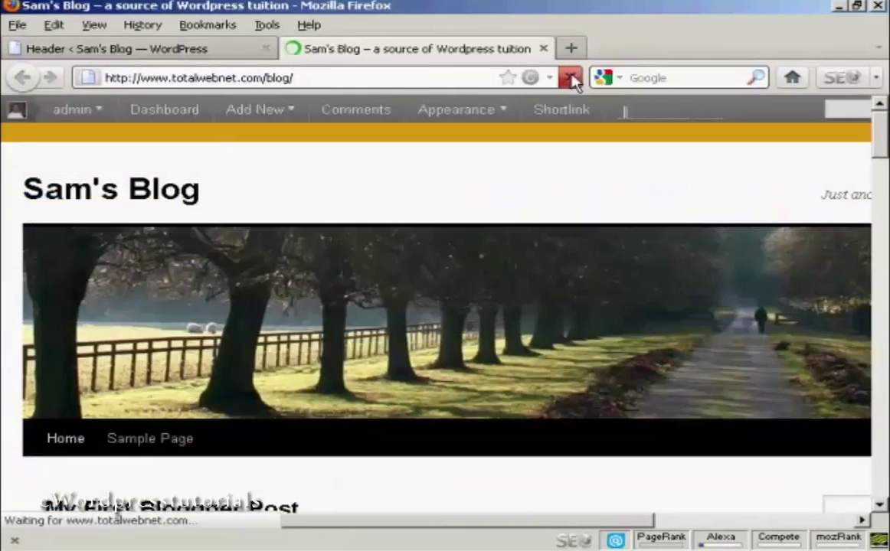